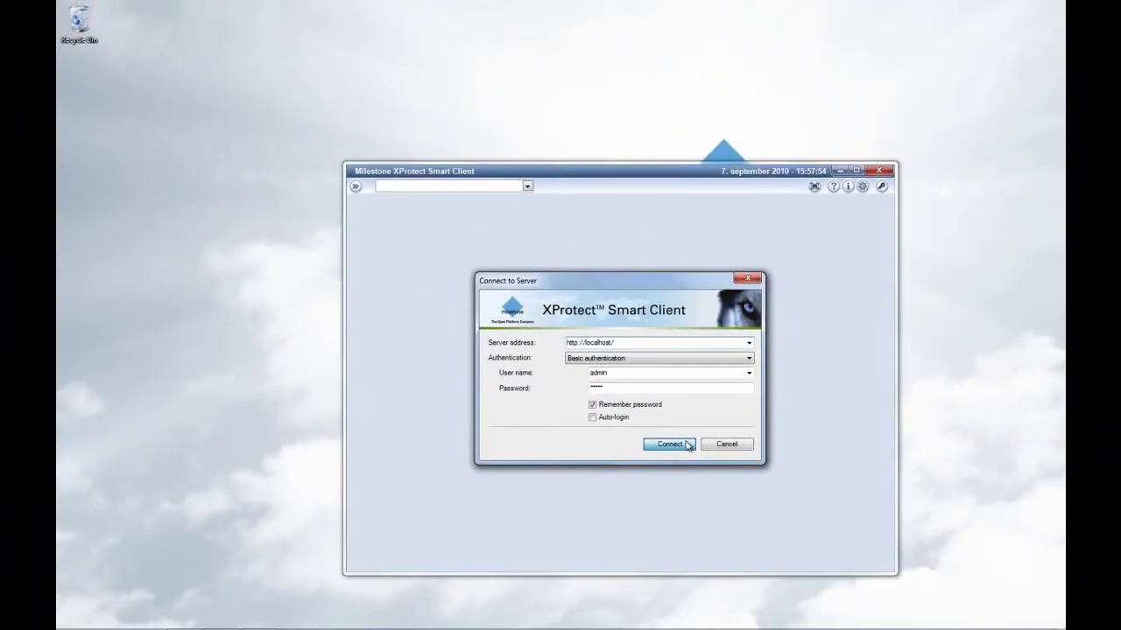
# Connect to the localhost server and review the welcome window's Registration, Upgrade, Support and About pages
pyautogui.click(670, 444)
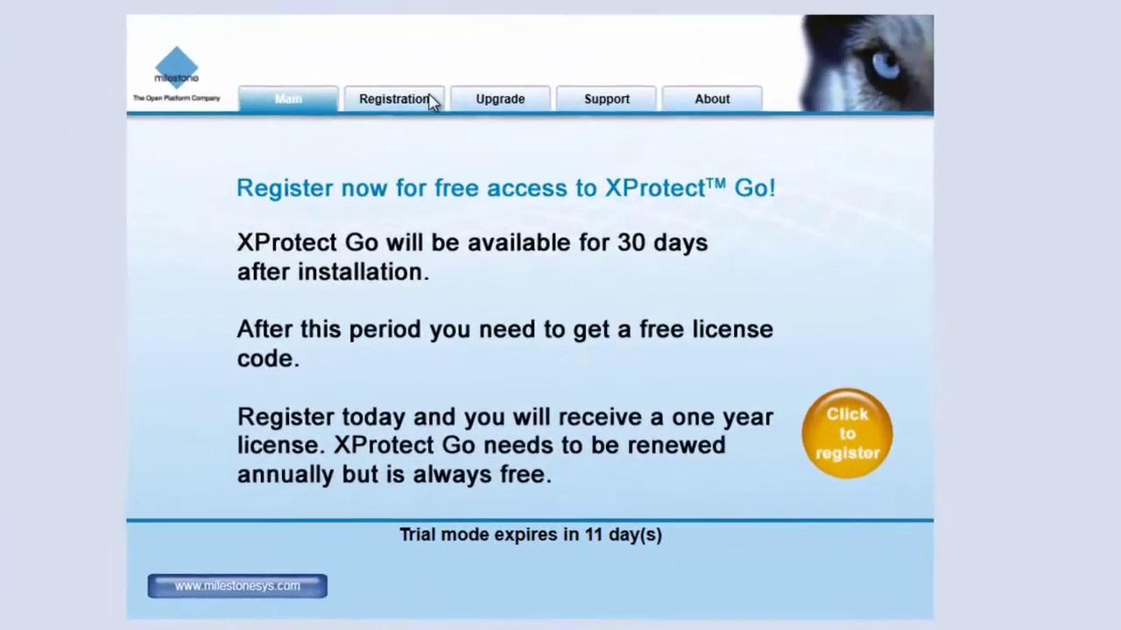
pyautogui.click(430, 99)
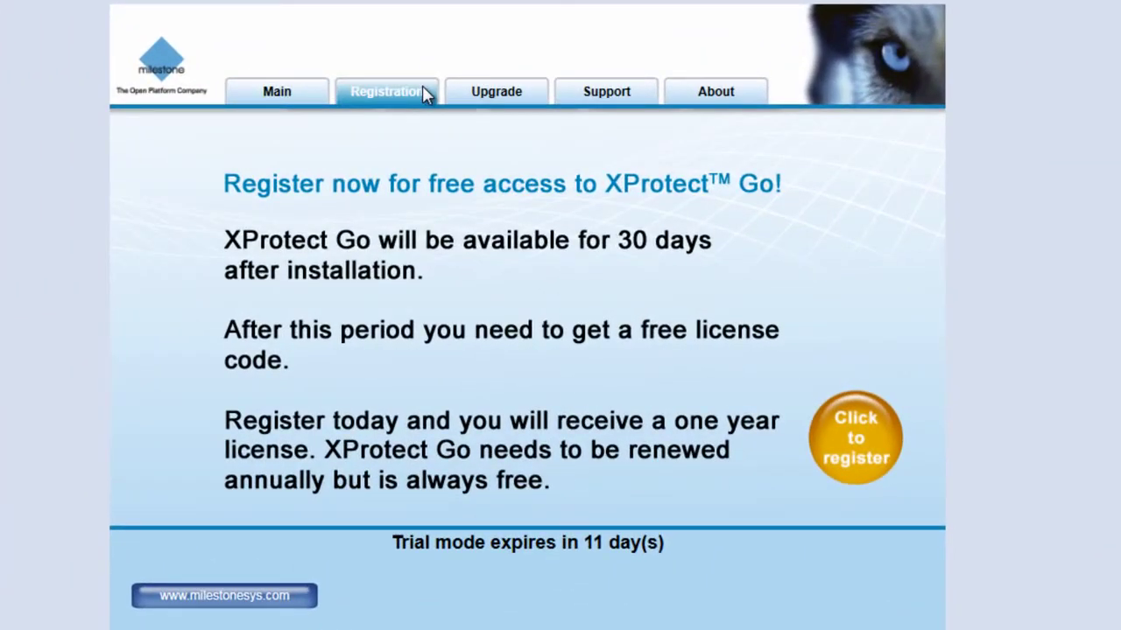
pyautogui.click(499, 94)
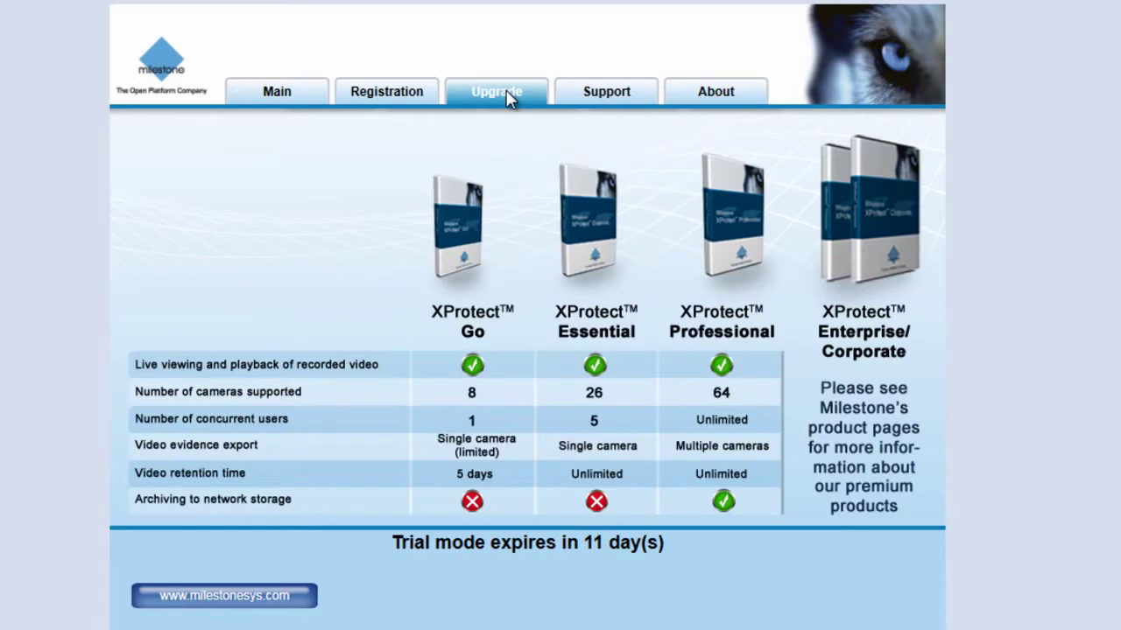
pyautogui.click(588, 98)
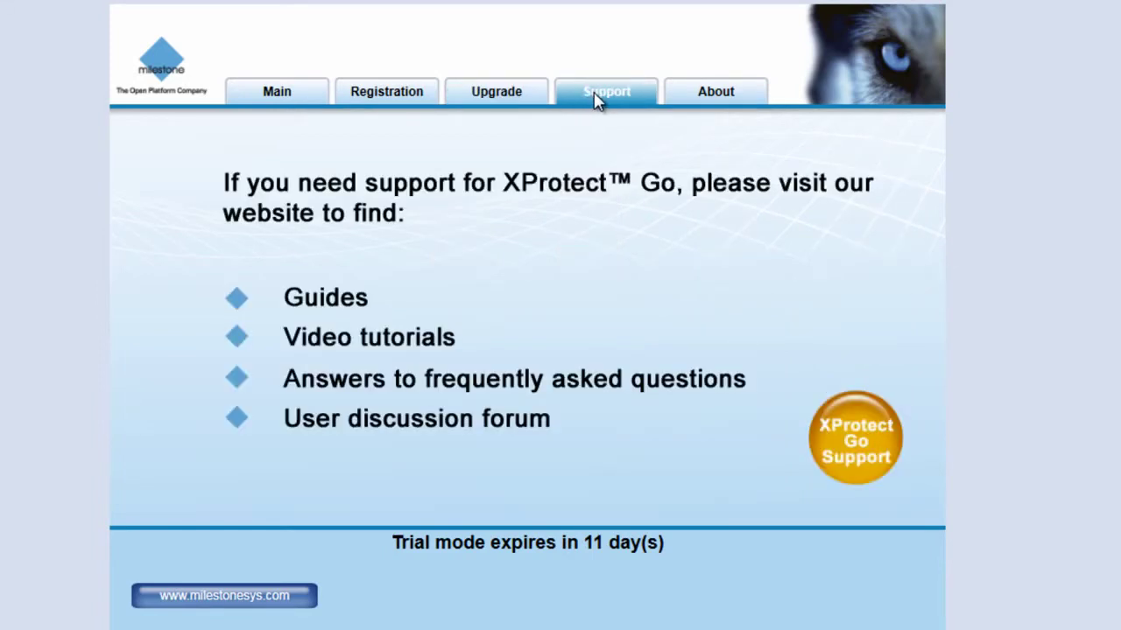
pyautogui.click(688, 92)
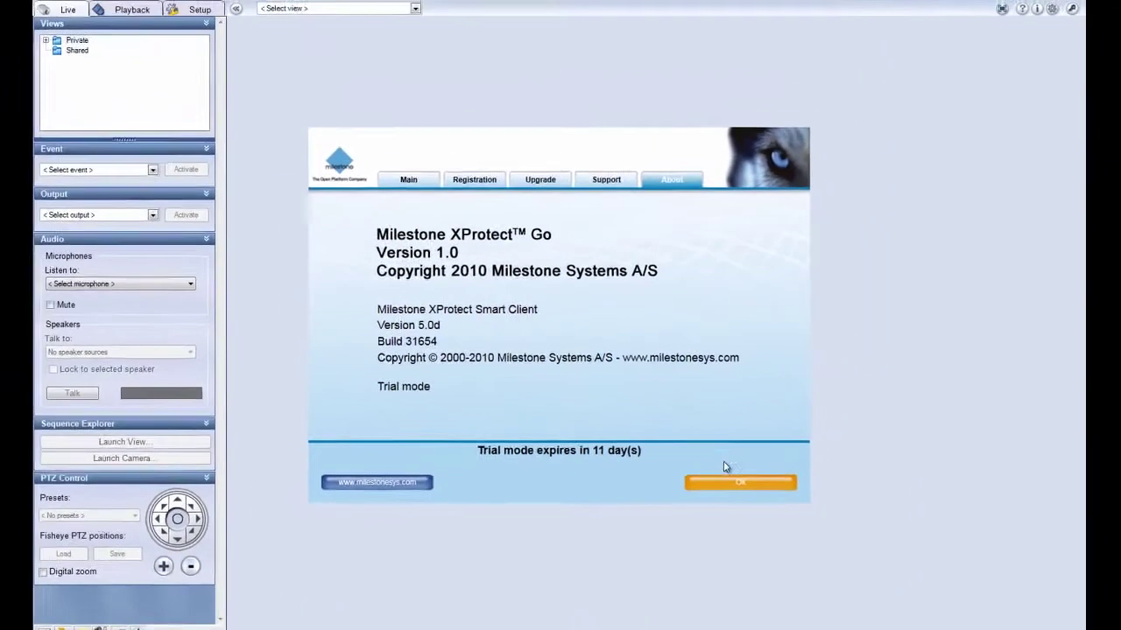
# Dismiss the welcome window and restore the main view from the last login
pyautogui.click(726, 479)
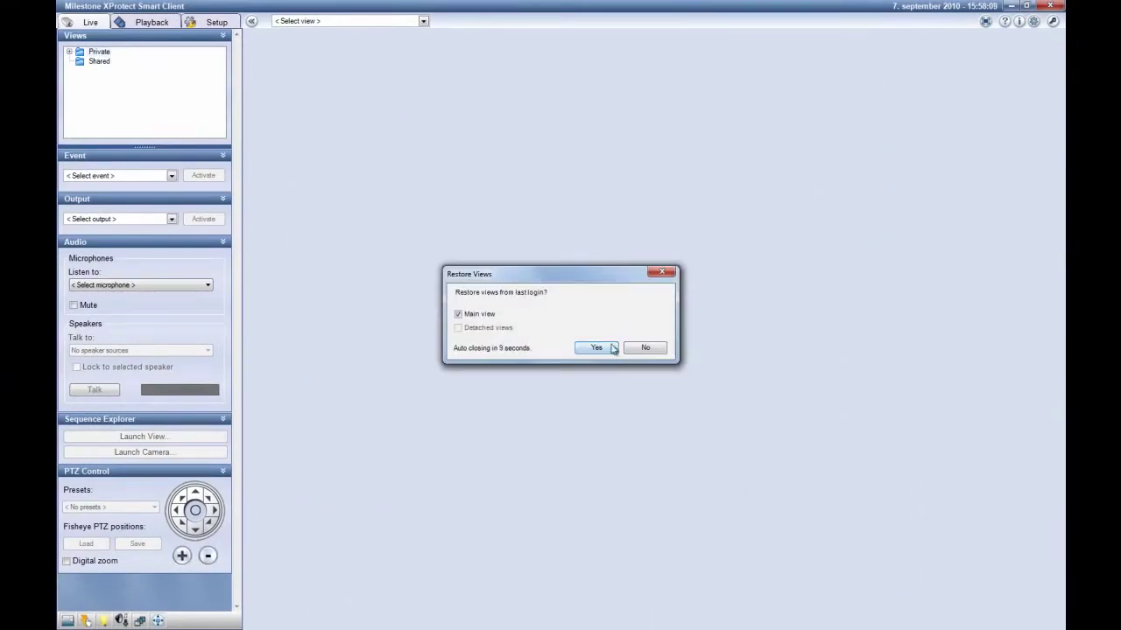
pyautogui.click(604, 348)
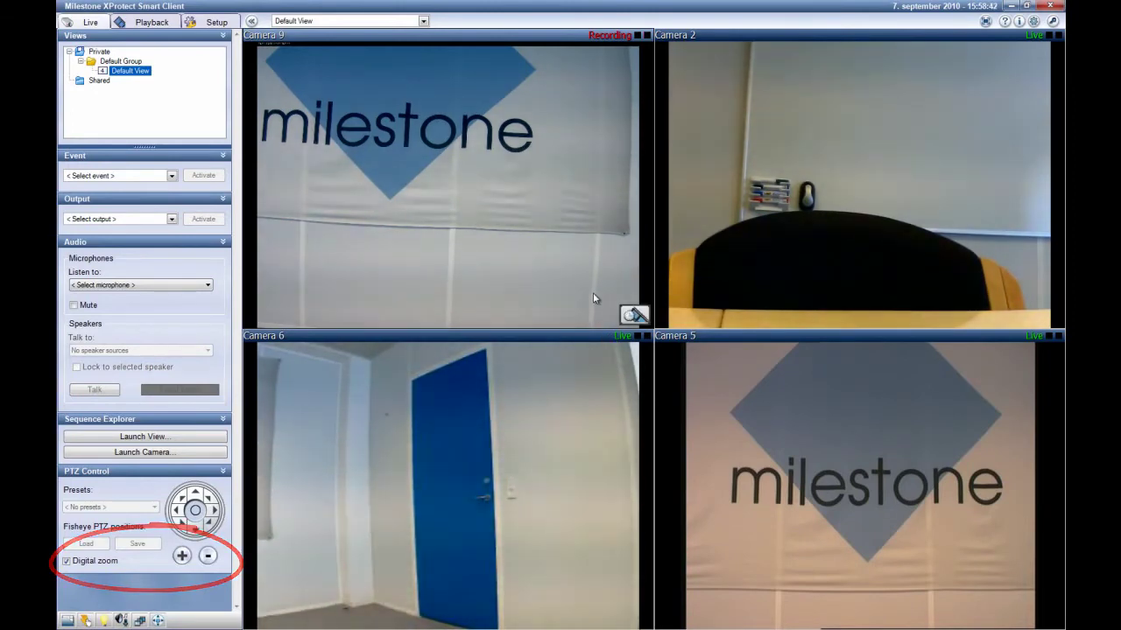
# Digitally zoom in on the Camera 9 live image, then zoom back out
pyautogui.click(182, 555)
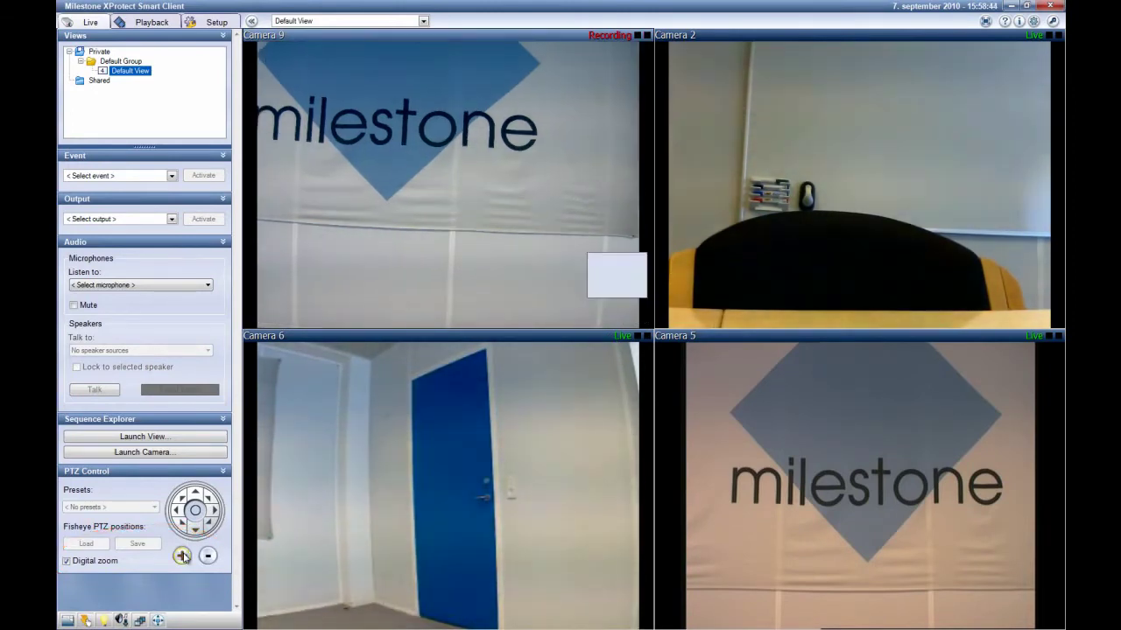
pyautogui.click(182, 555)
pyautogui.click(182, 555)
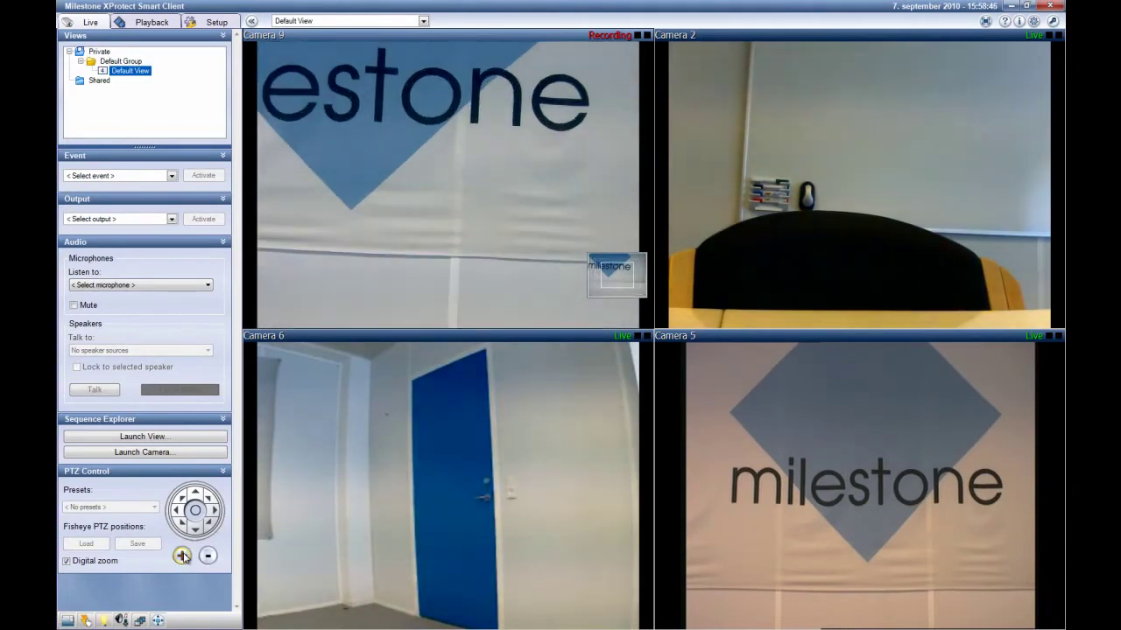
pyautogui.click(182, 555)
pyautogui.click(182, 555)
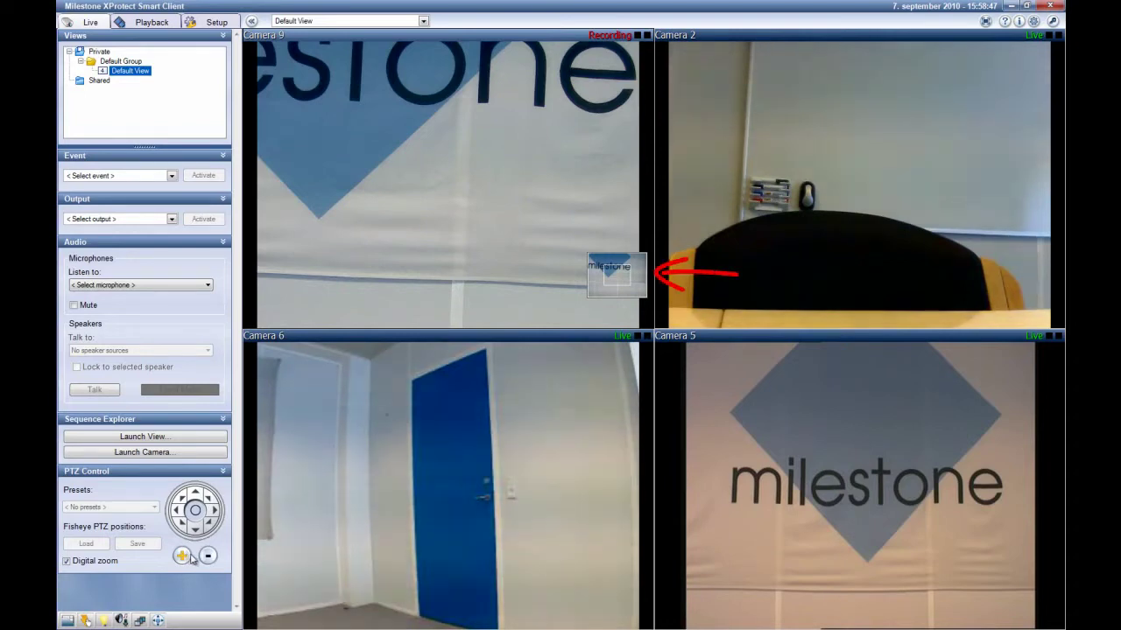
pyautogui.click(207, 556)
pyautogui.click(207, 556)
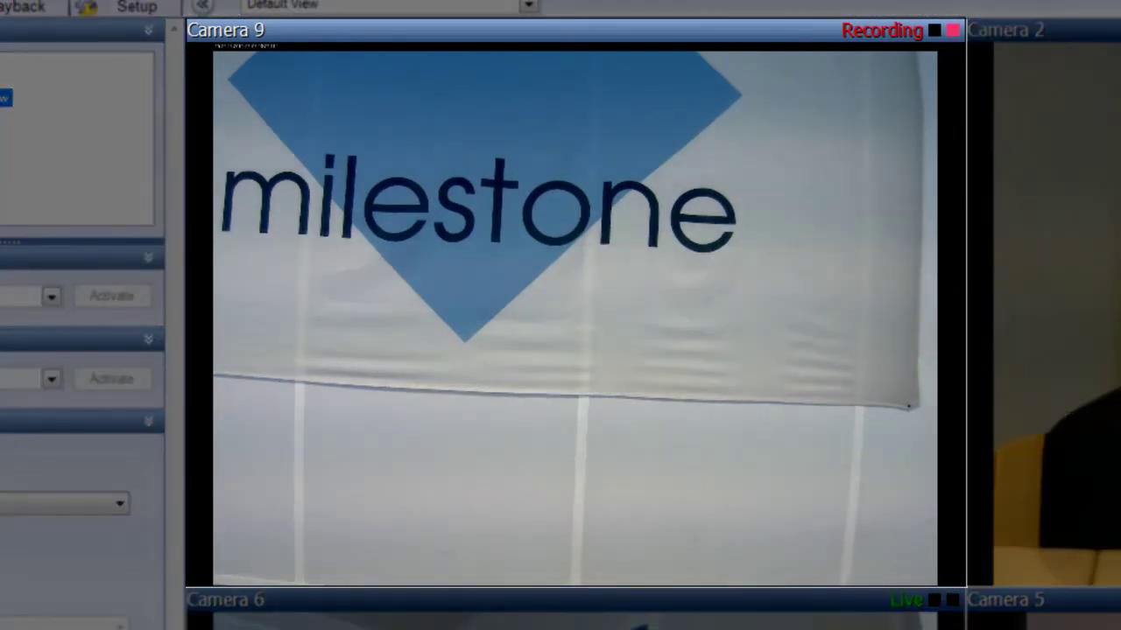
# Play back Camera 9's recorded video independently while the other cameras stay live
pyautogui.moveTo(882, 313)
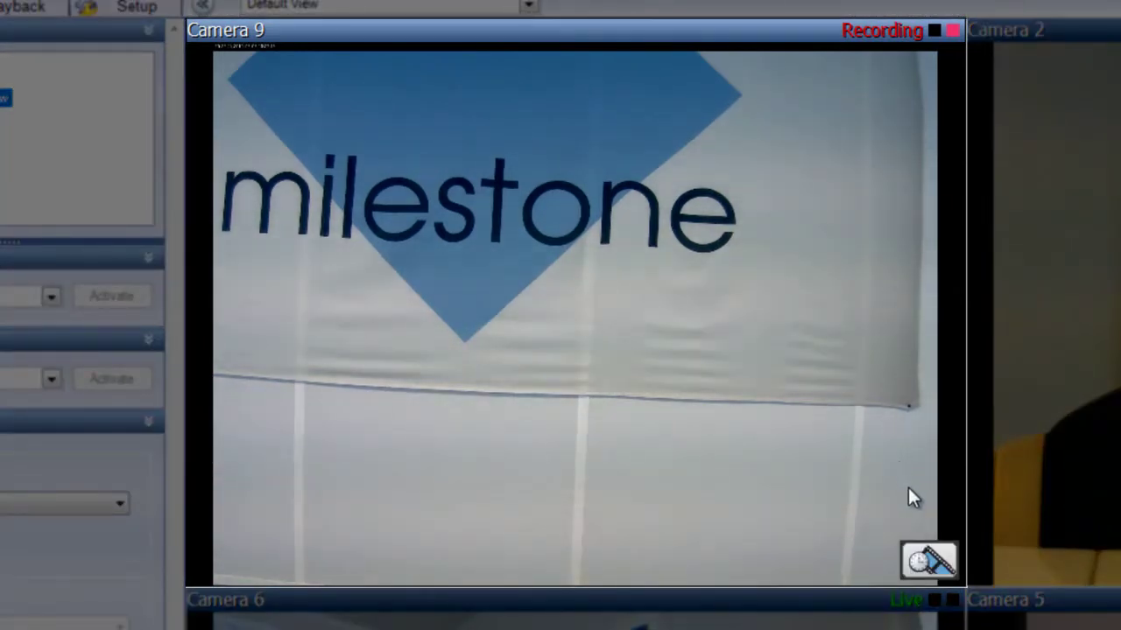
pyautogui.click(933, 553)
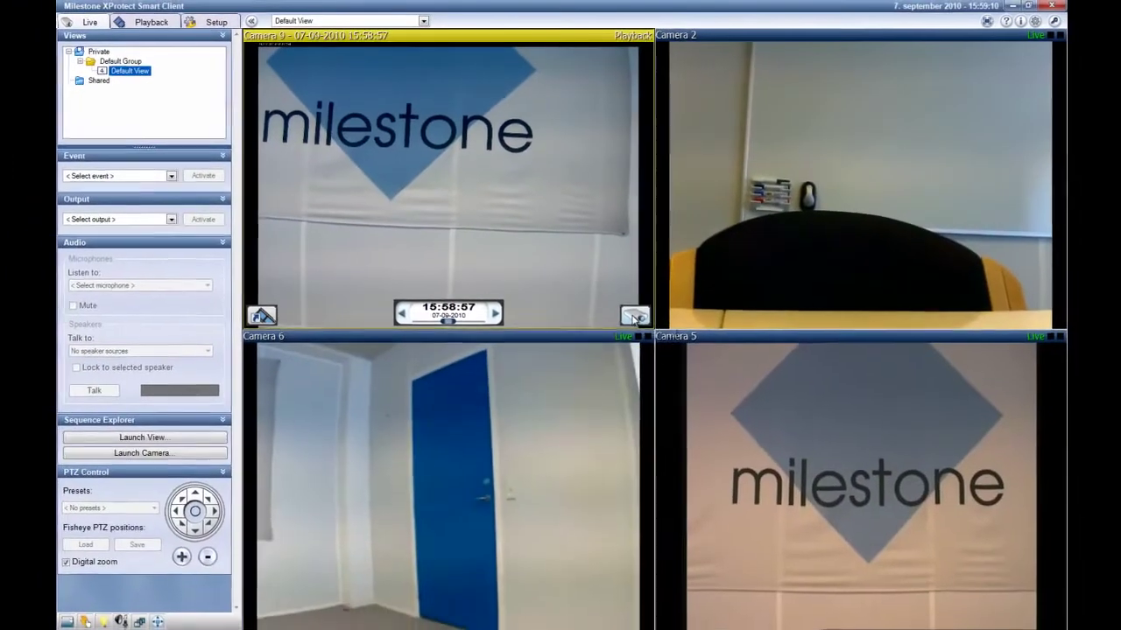
pyautogui.click(681, 355)
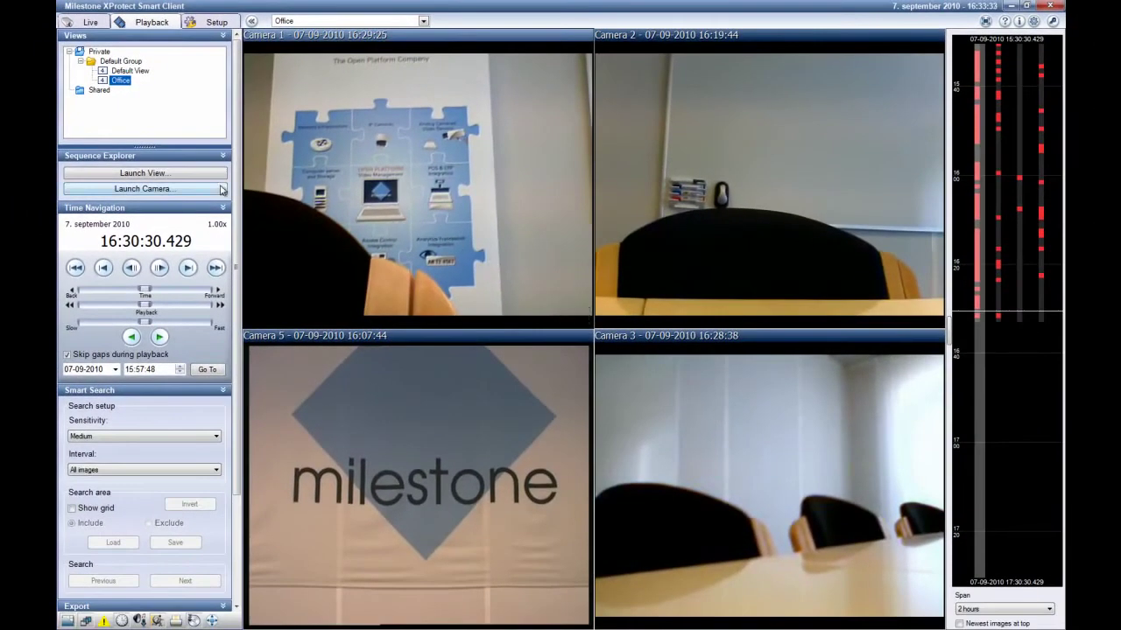
# Open the Sequence Explorer for the Office view's cameras, preview the Camera 1 thumbnail at 16:33:11 and pause its playback
pyautogui.click(214, 188)
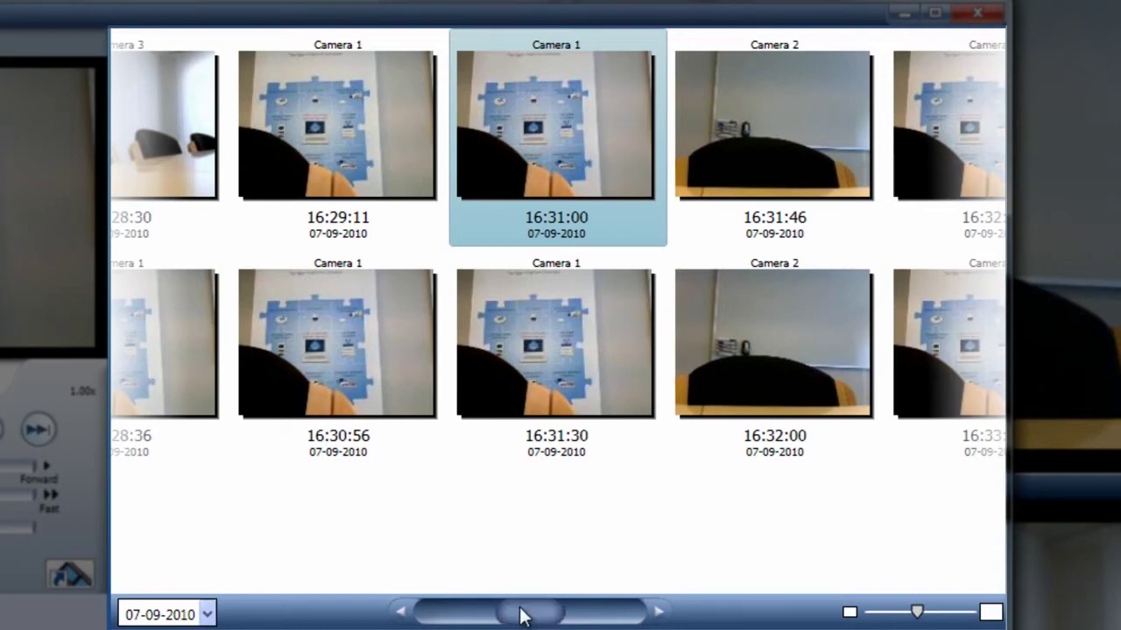
pyautogui.moveTo(520, 610)
pyautogui.mouseDown()
pyautogui.moveTo(553, 620)
pyautogui.moveTo(539, 621)
pyautogui.mouseUp()
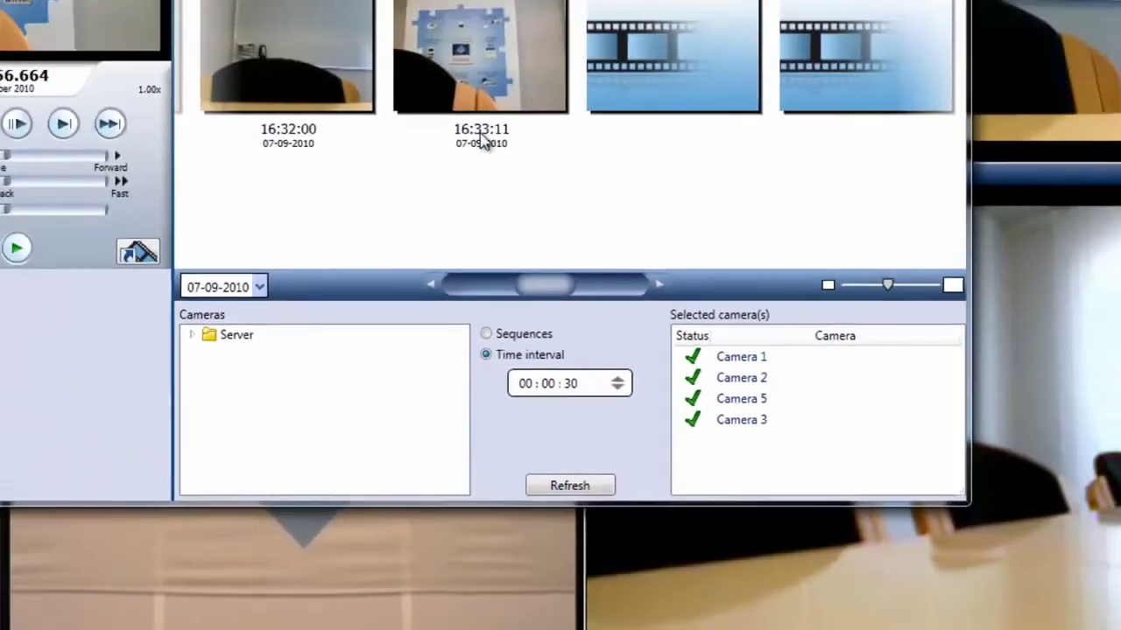
pyautogui.click(481, 136)
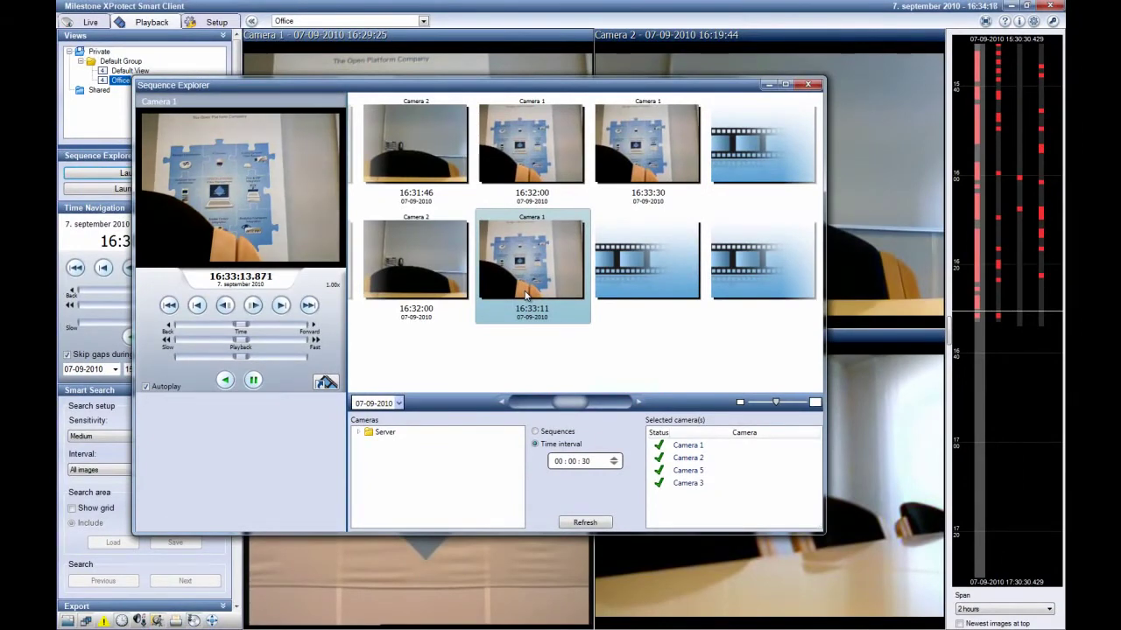
pyautogui.click(253, 380)
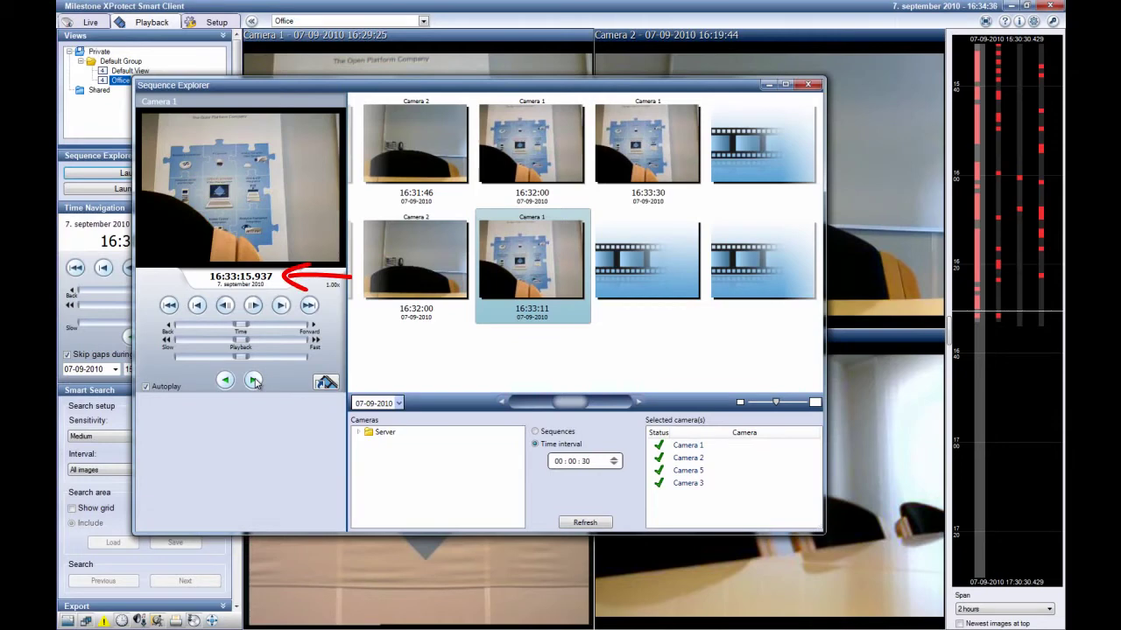
# Move the Office view's playback to the paused Sequence Explorer preview time and close the Sequence Explorer
pyautogui.click(325, 384)
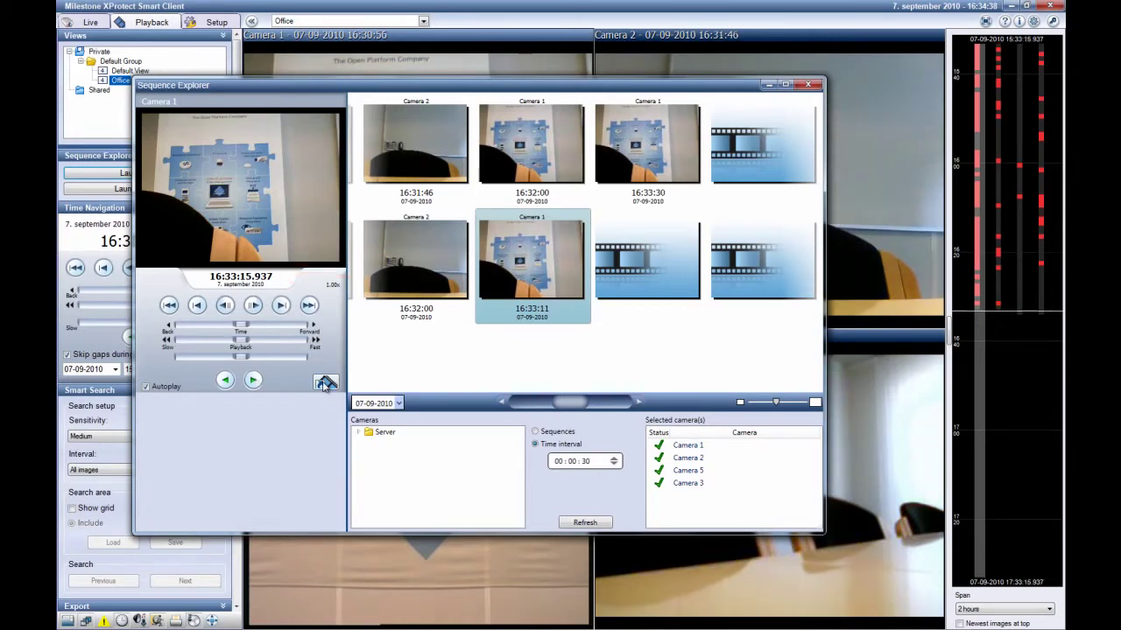
pyautogui.click(801, 85)
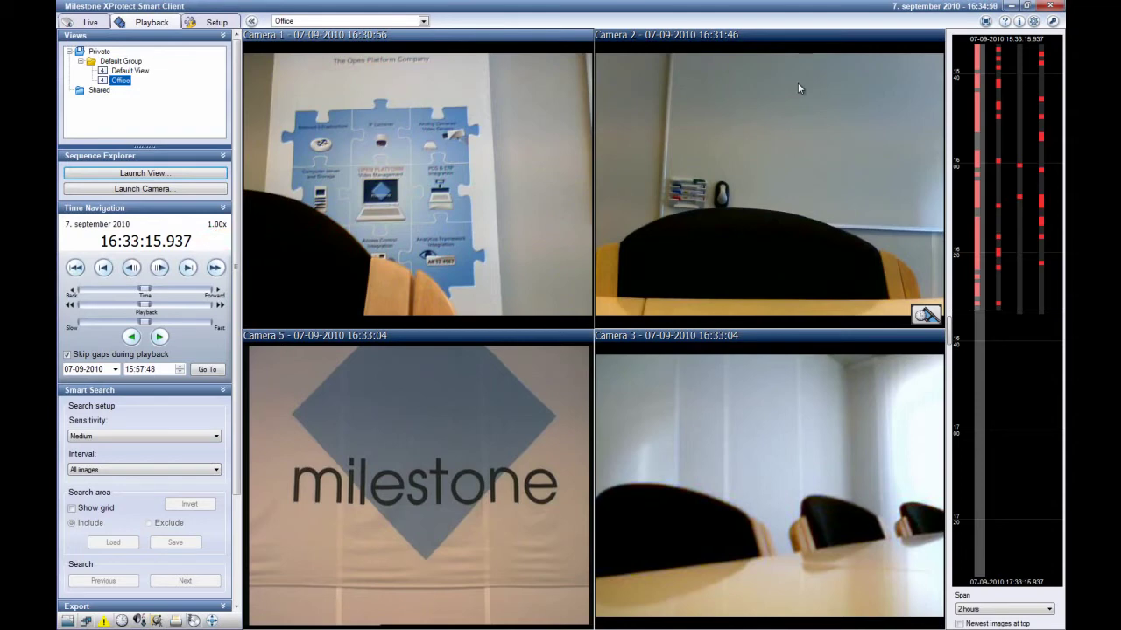
pyautogui.click(224, 391)
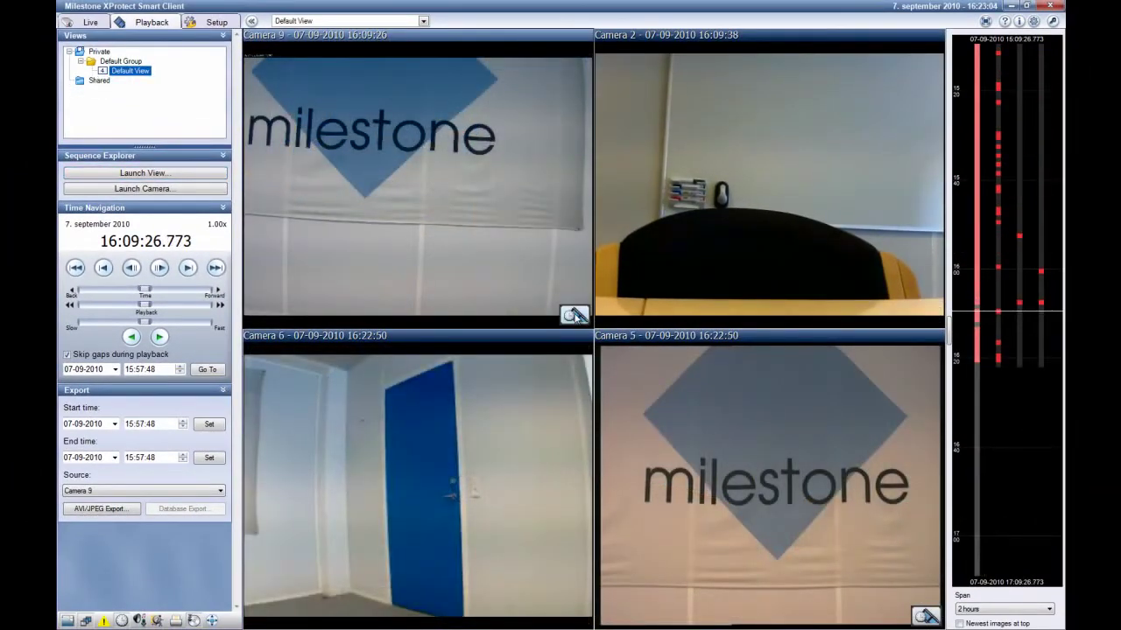
# In Setup mode, create a 4:3 view with a 2 x 2 layout in Default Group and name it Office
pyautogui.click(204, 22)
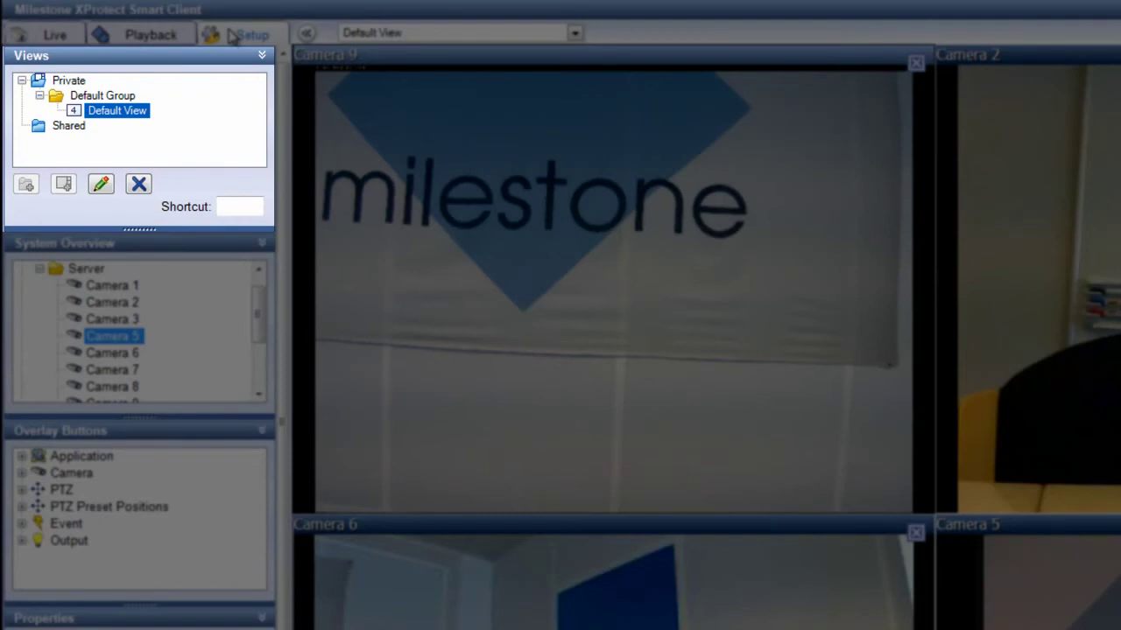
pyautogui.click(103, 96)
pyautogui.click(65, 186)
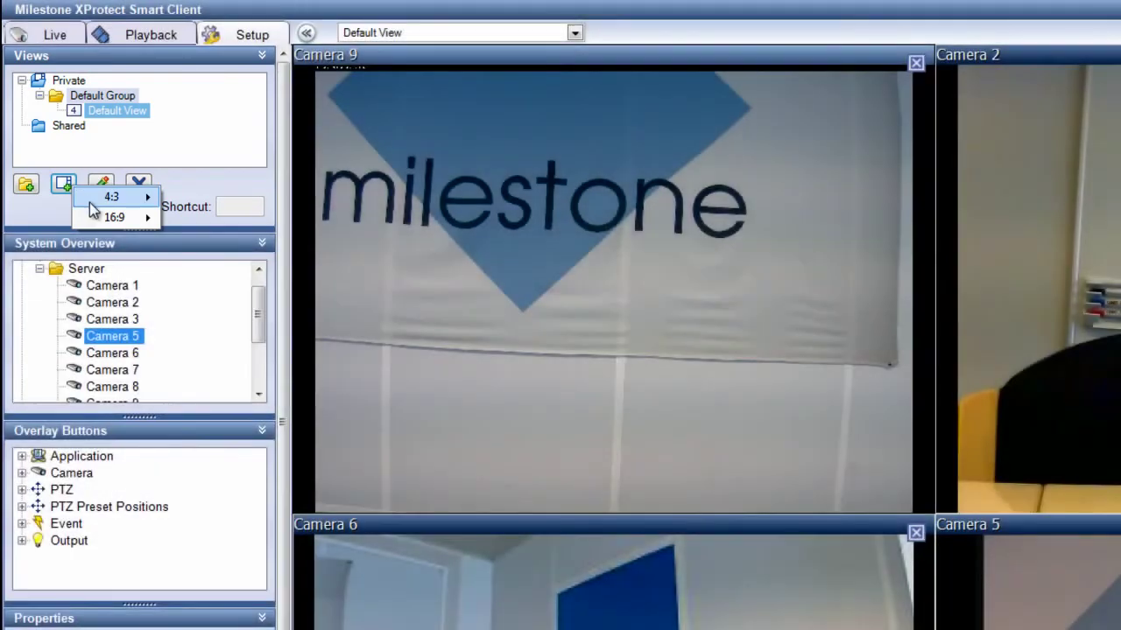
pyautogui.moveTo(103, 200)
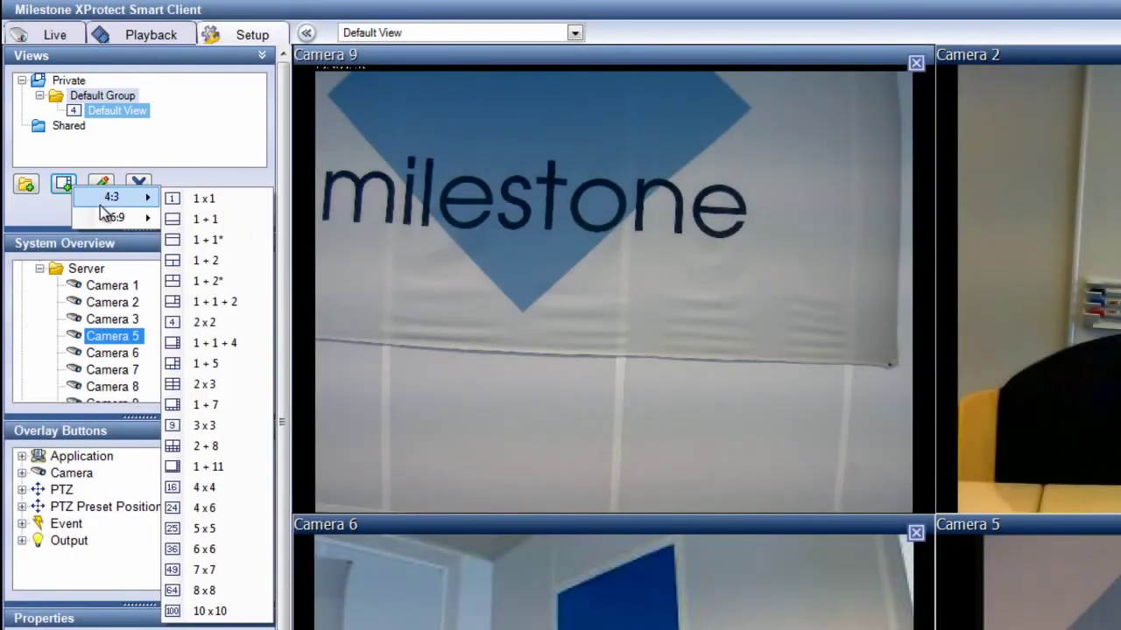
pyautogui.click(204, 321)
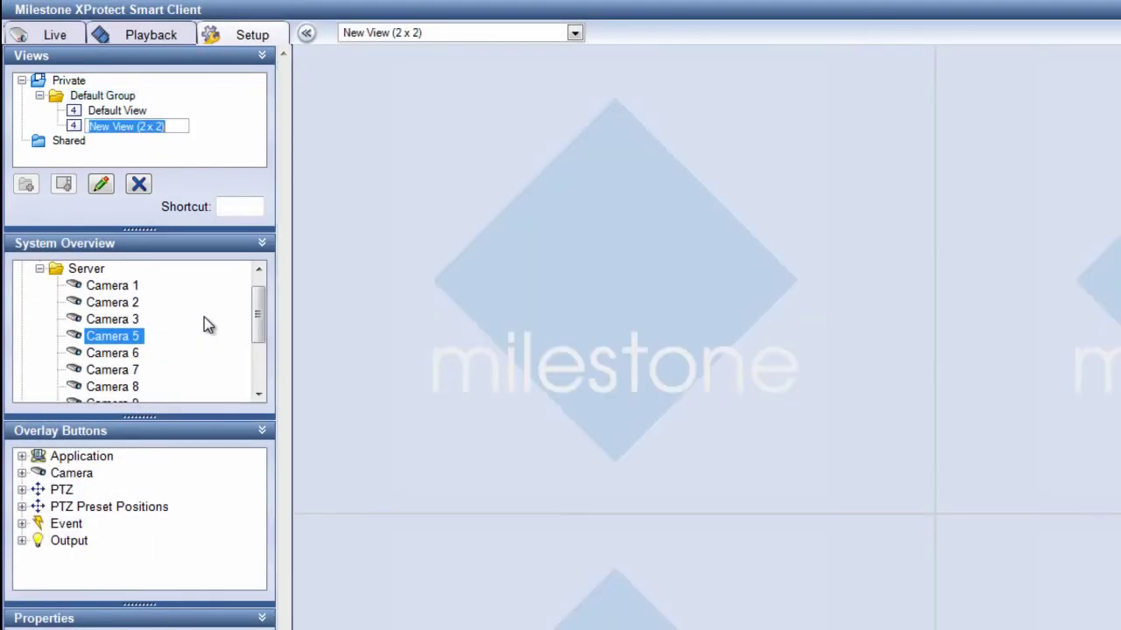
pyautogui.write('Office')
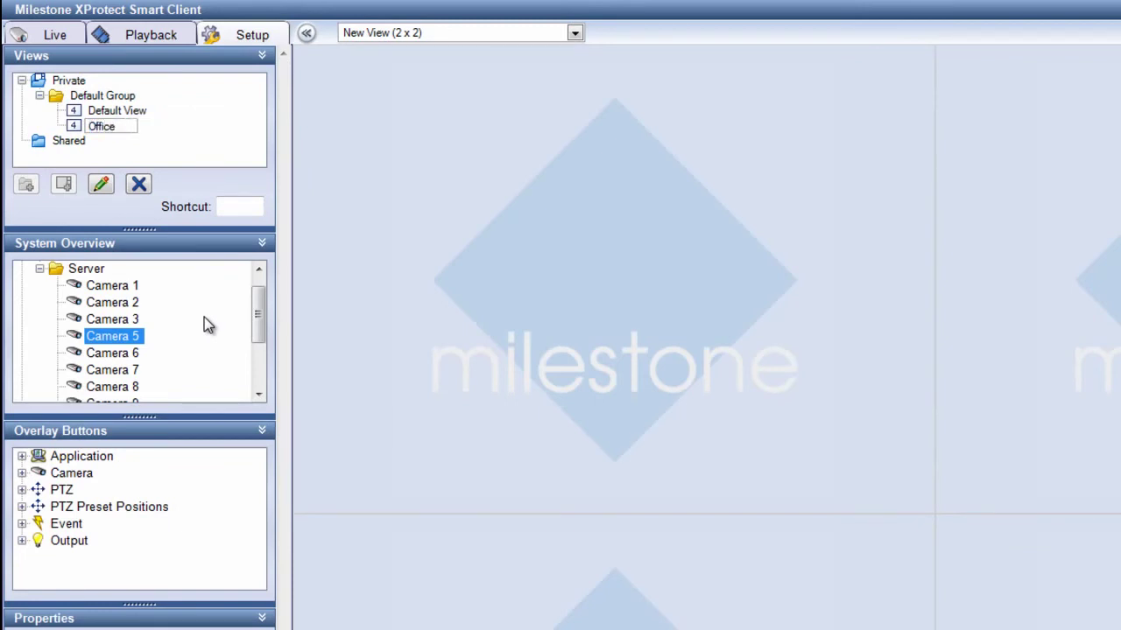
pyautogui.press('Return')
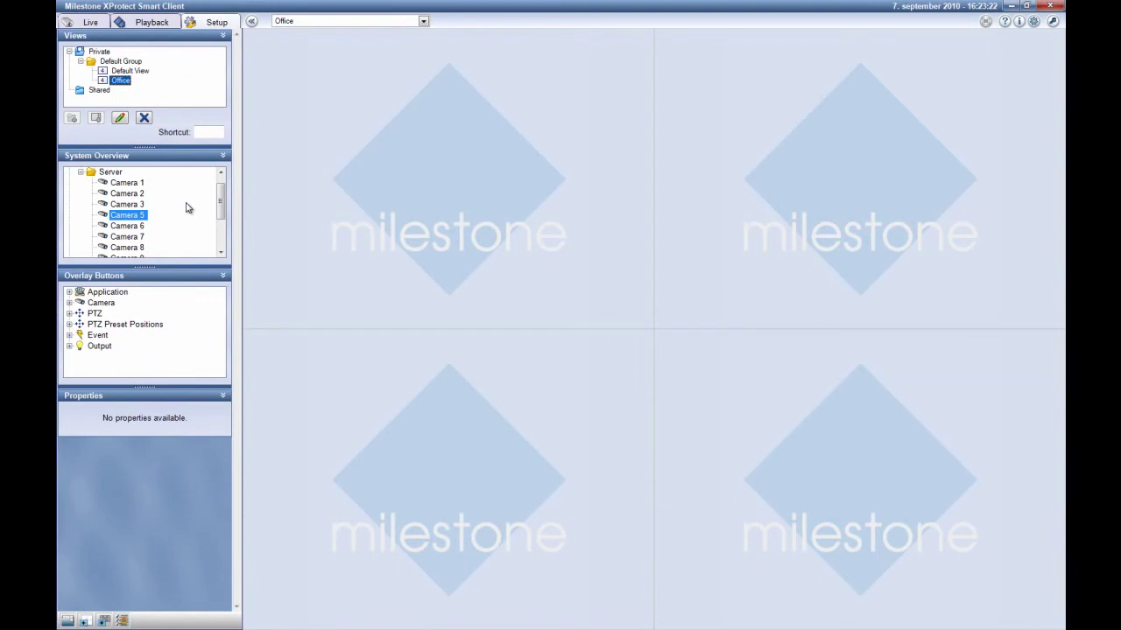
# Fill the Office view with Camera 1 and Camera 2 in the upper row, Camera 5 and Camera 3 in the lower row
pyautogui.moveTo(131, 185); pyautogui.dragTo(385, 210)
pyautogui.moveTo(139, 198); pyautogui.dragTo(682, 229)
pyautogui.moveTo(138, 207); pyautogui.dragTo(774, 495)
pyautogui.moveTo(140, 216); pyautogui.dragTo(360, 432)
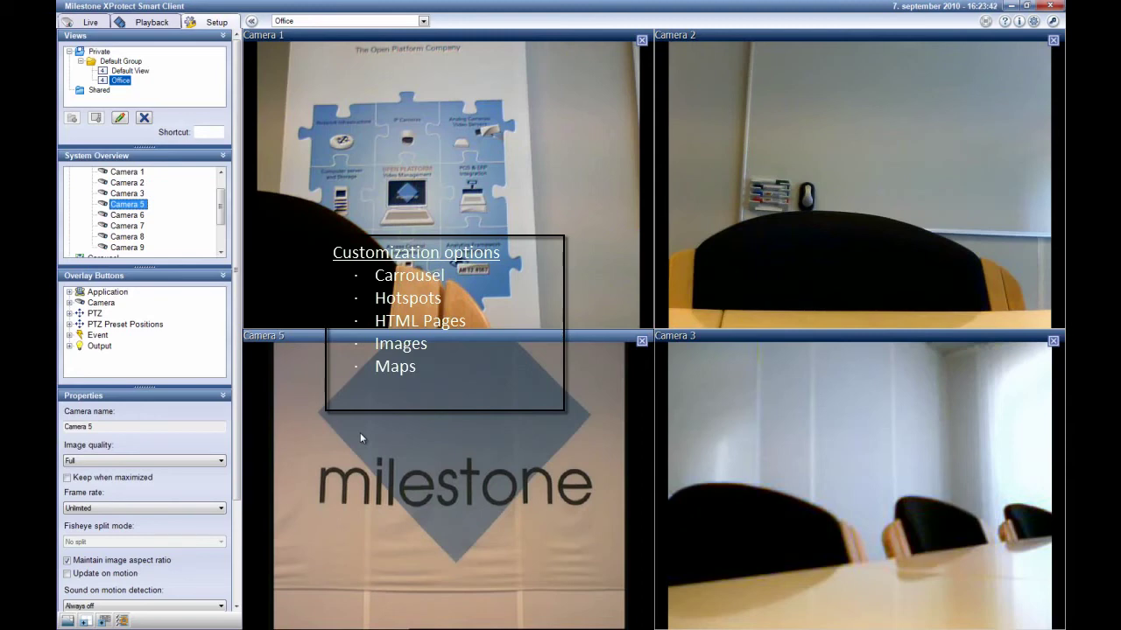
pyautogui.moveTo(234, 384); pyautogui.dragTo(245, 506)
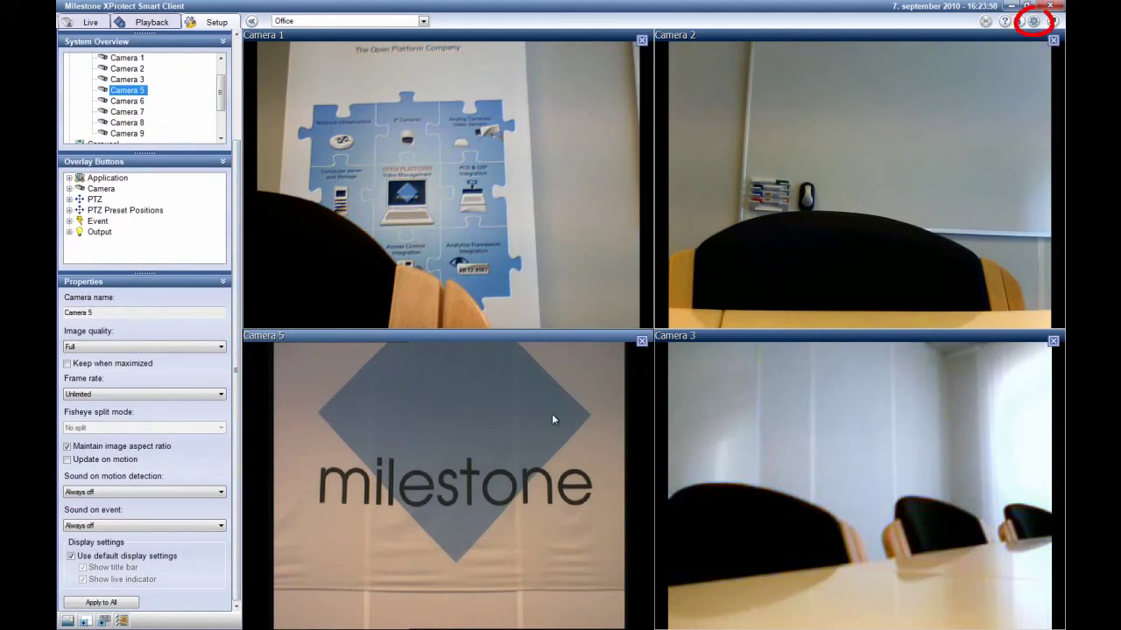
# Open the application options and review the Panes, Functions, Joystick, Keyboard, Advanced and Language settings, including the available languages
pyautogui.click(1033, 22)
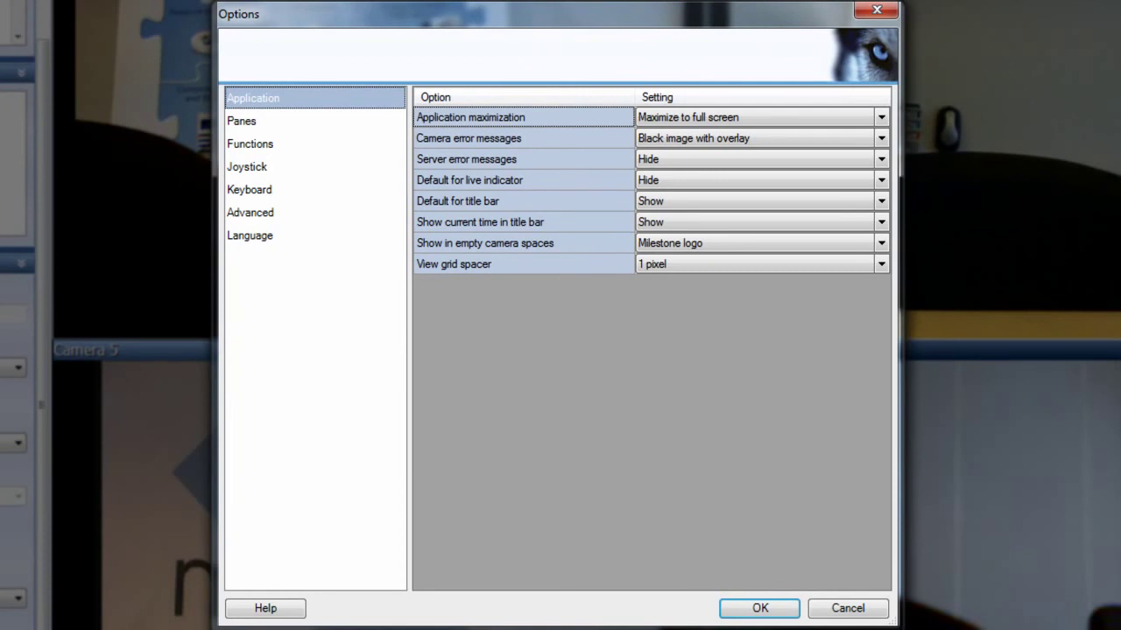
pyautogui.click(242, 121)
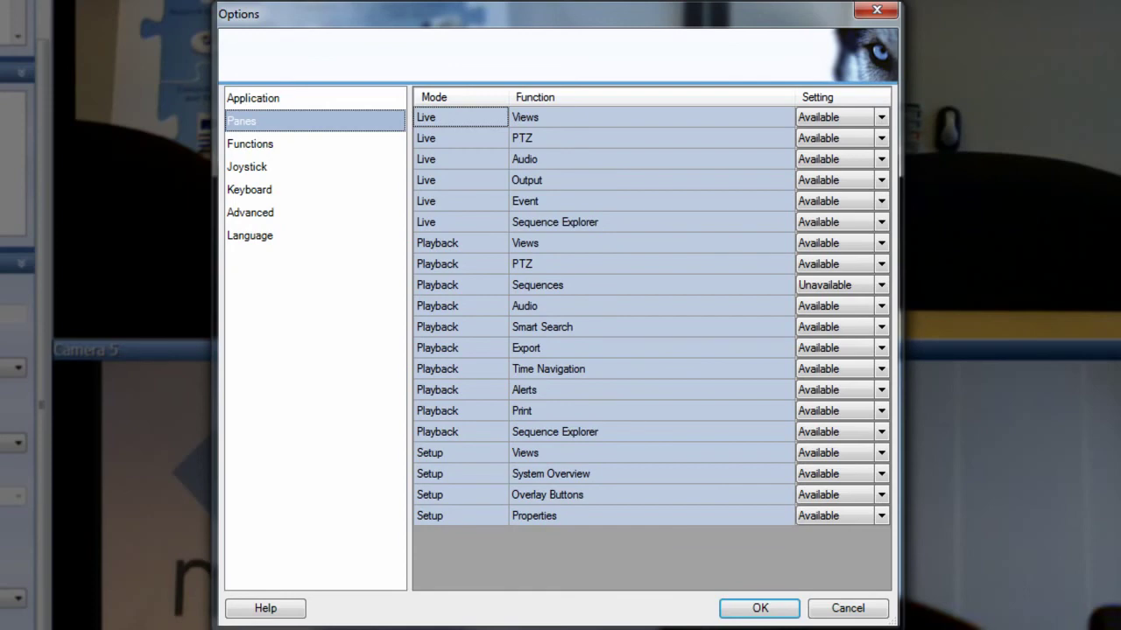
pyautogui.click(251, 143)
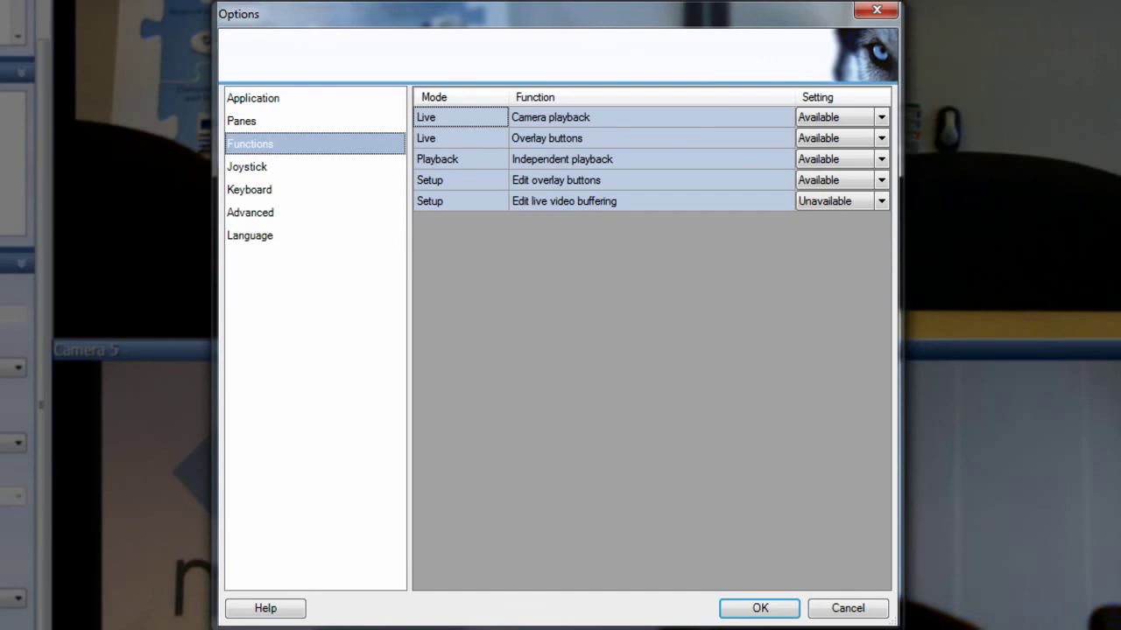
pyautogui.press('Down')
pyautogui.press('Down')
pyautogui.press('Down')
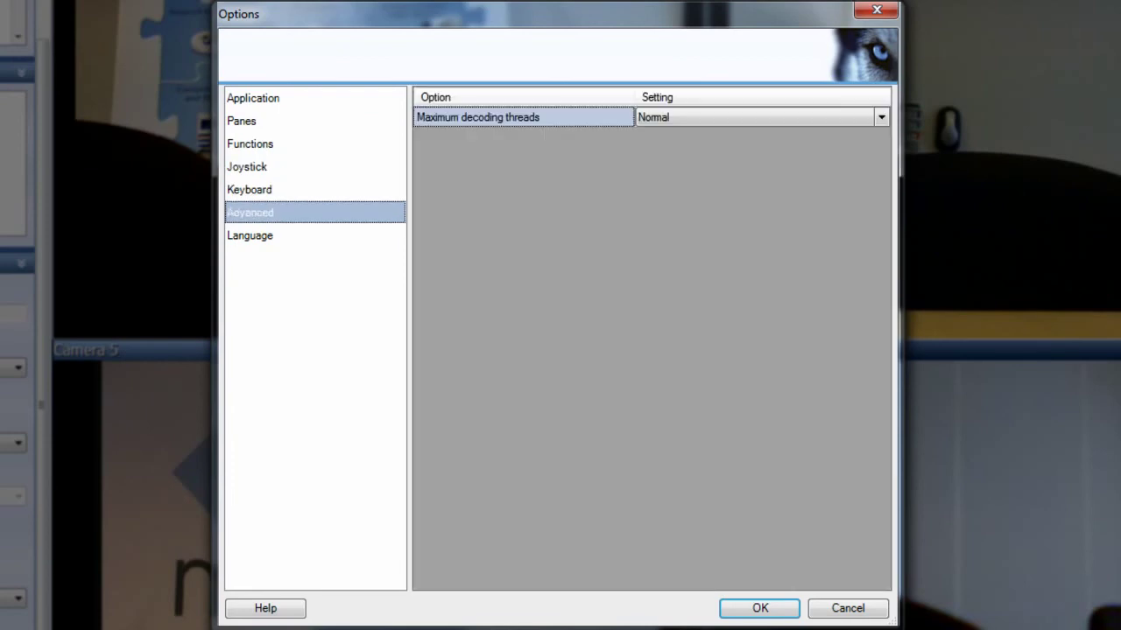
pyautogui.press('Down')
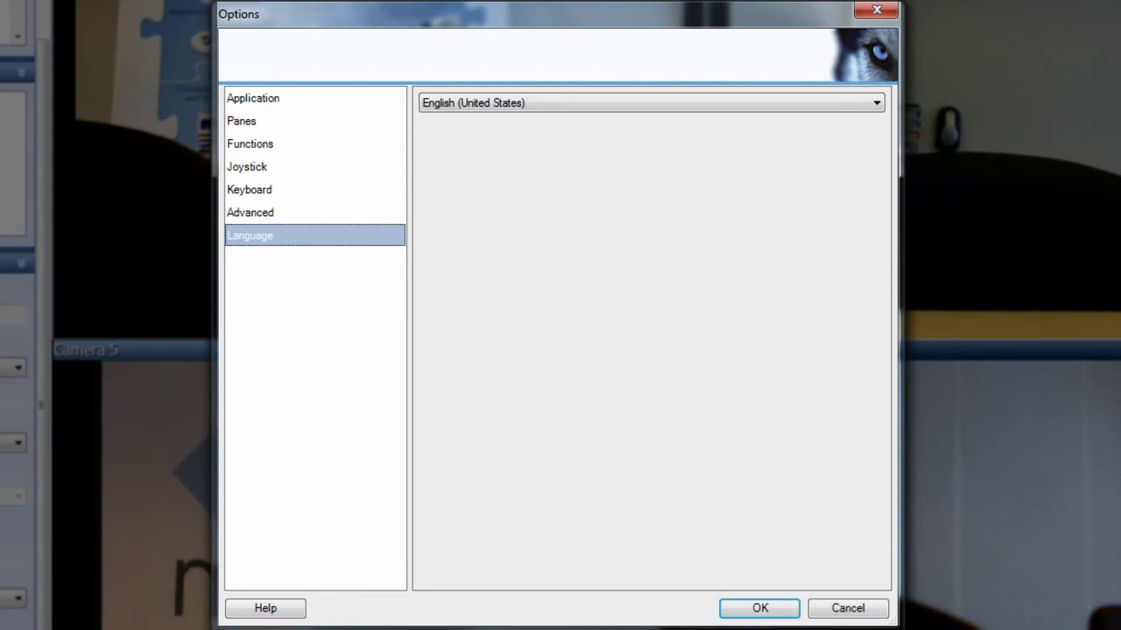
pyautogui.click(875, 103)
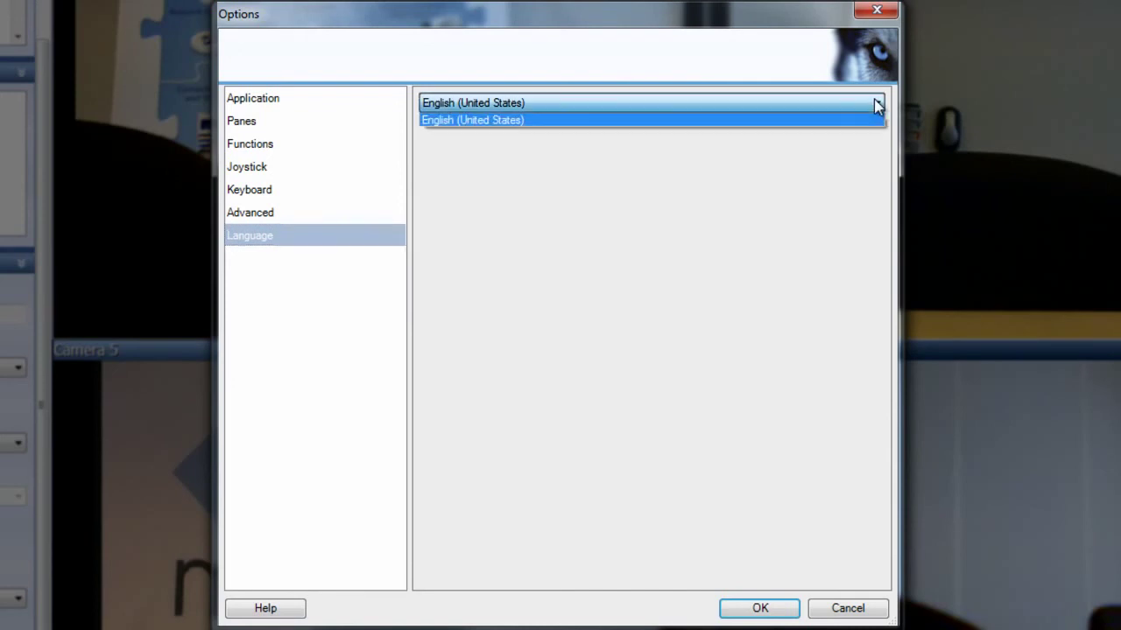
pyautogui.click(877, 104)
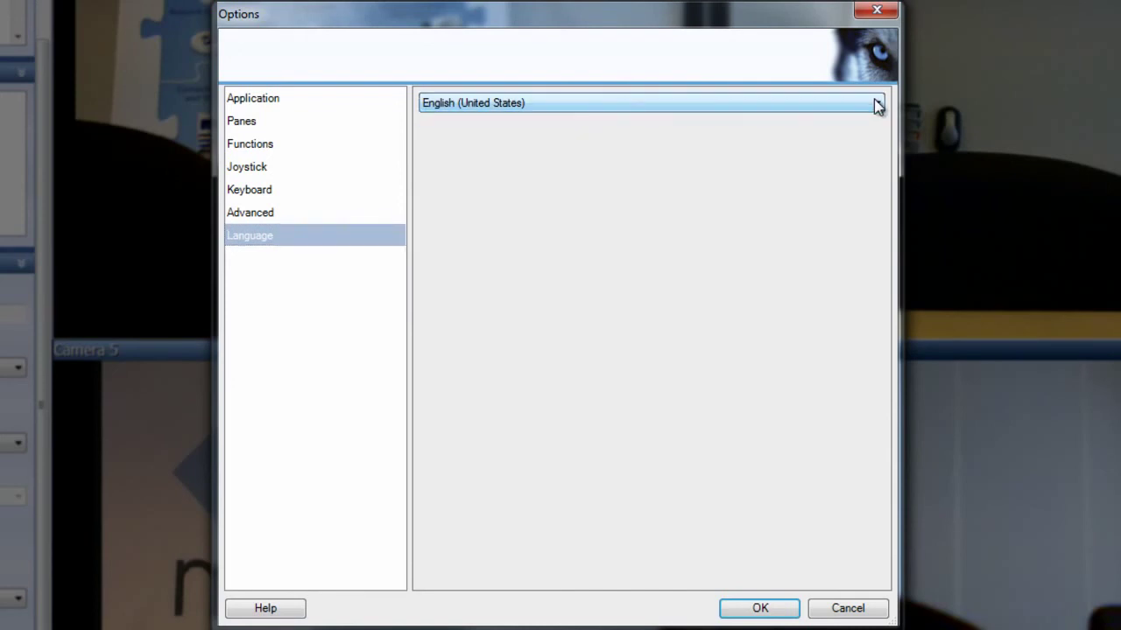